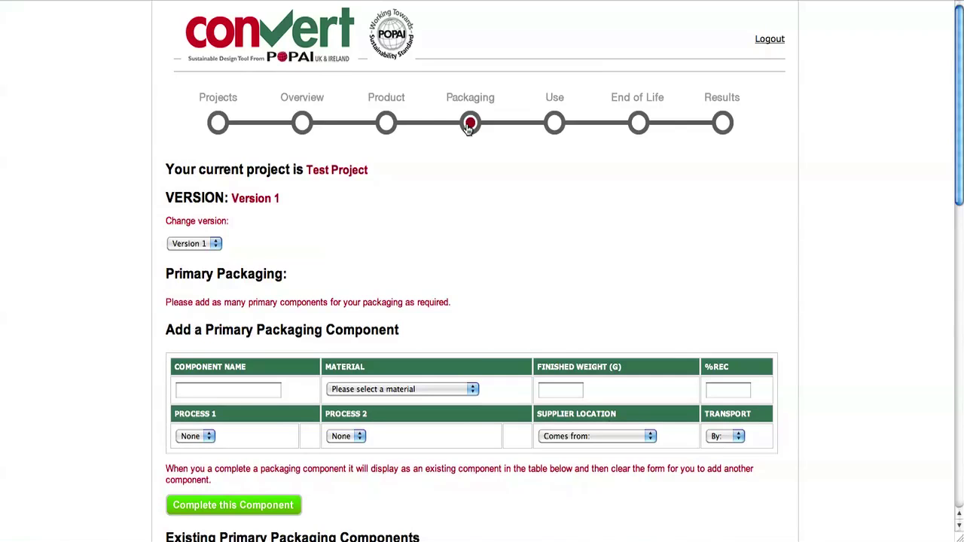
Name the new primary packaging component "Top and bottom caps" and choose Cardboard as its material
{"action": "left_click_drag", "start_coordinate": [960, 96], "coordinate": [960, 120]}
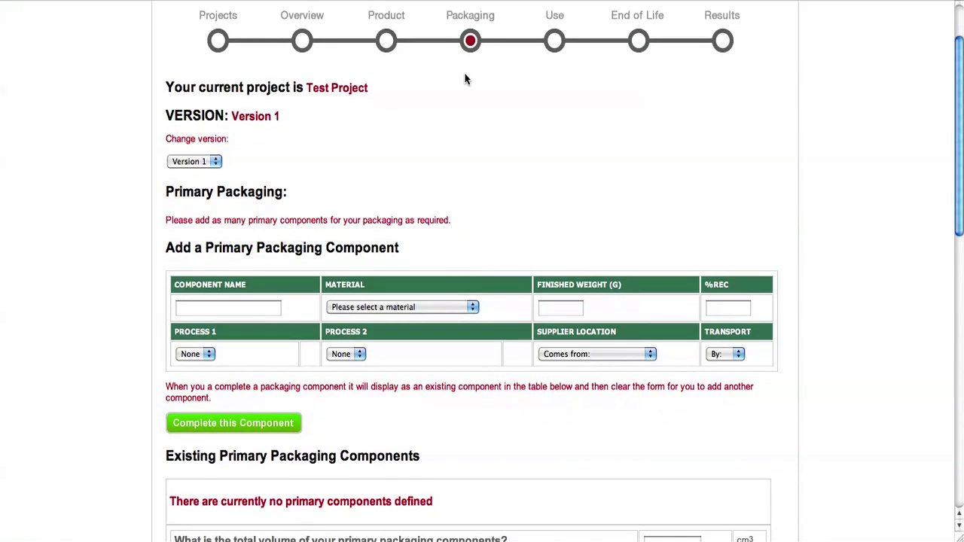
{"action": "left_click", "coordinate": [241, 310]}
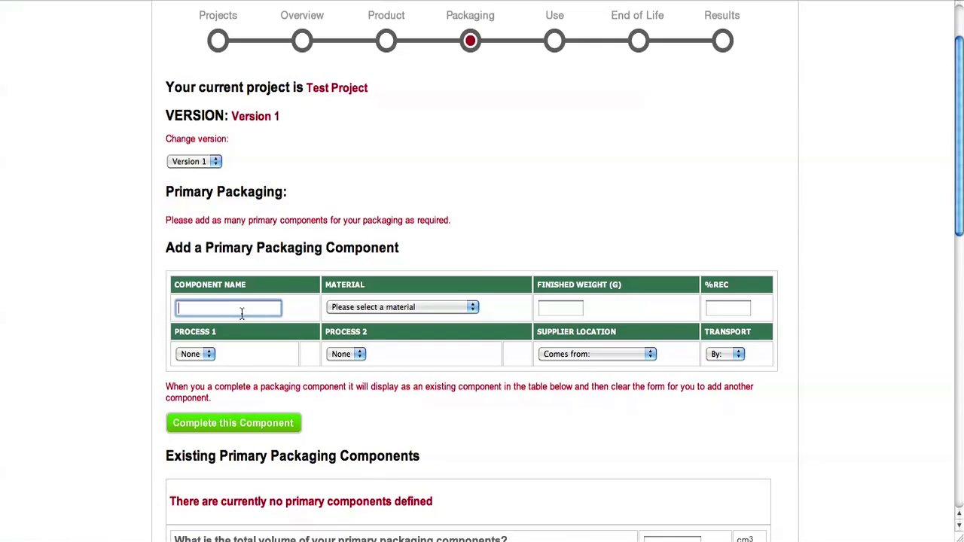
{"action": "type", "text": "Top and bottom caps"}
{"action": "left_click", "coordinate": [473, 309]}
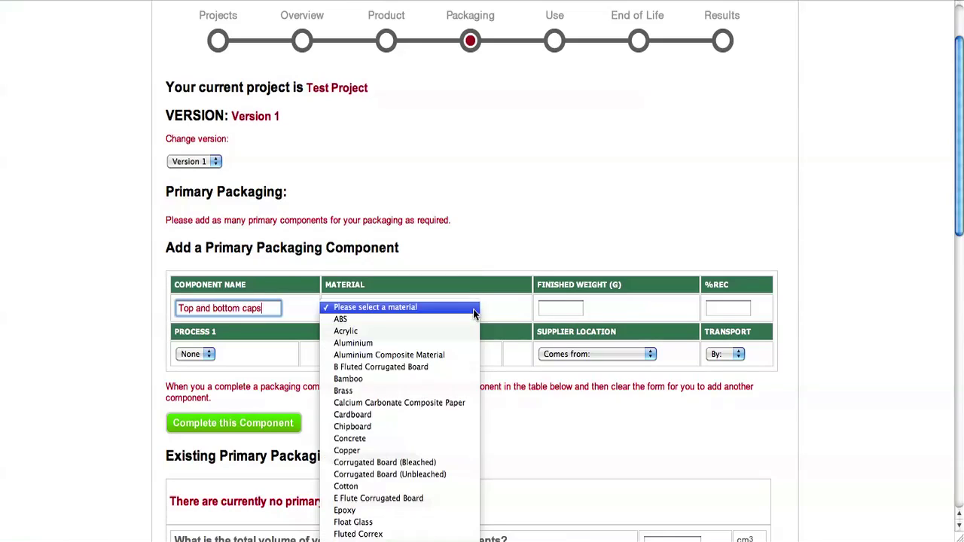
{"action": "left_click", "coordinate": [393, 414]}
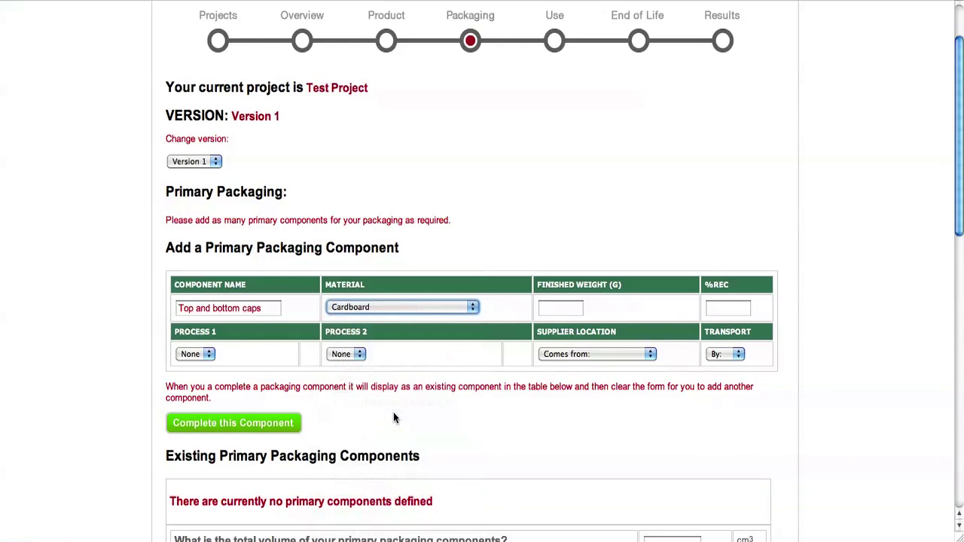
Set the caps' finished weight to 400 g, recycled content to 65% and first process to Die Cut
{"action": "left_click", "coordinate": [574, 308]}
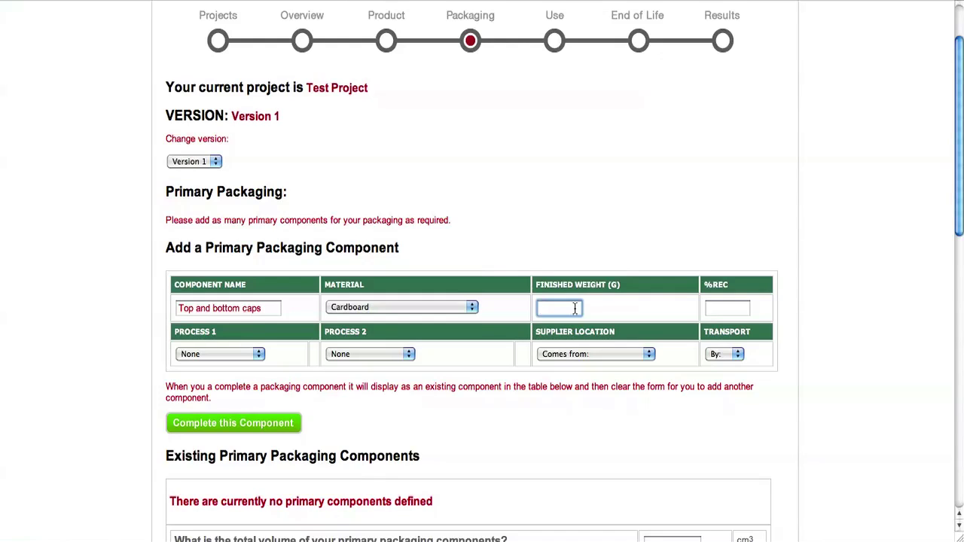
{"action": "type", "text": "400"}
{"action": "left_click", "coordinate": [723, 310]}
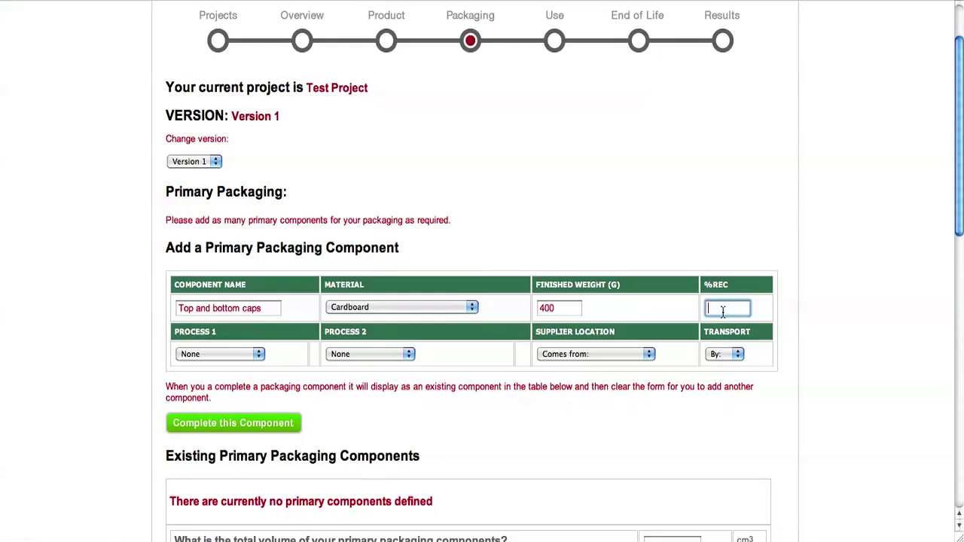
{"action": "type", "text": "65"}
{"action": "left_click", "coordinate": [257, 357]}
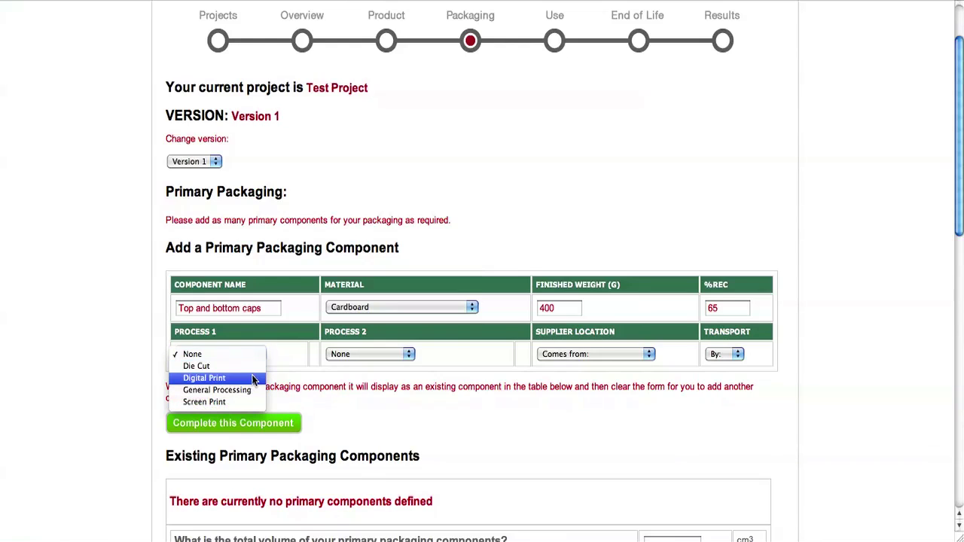
{"action": "left_click", "coordinate": [253, 368]}
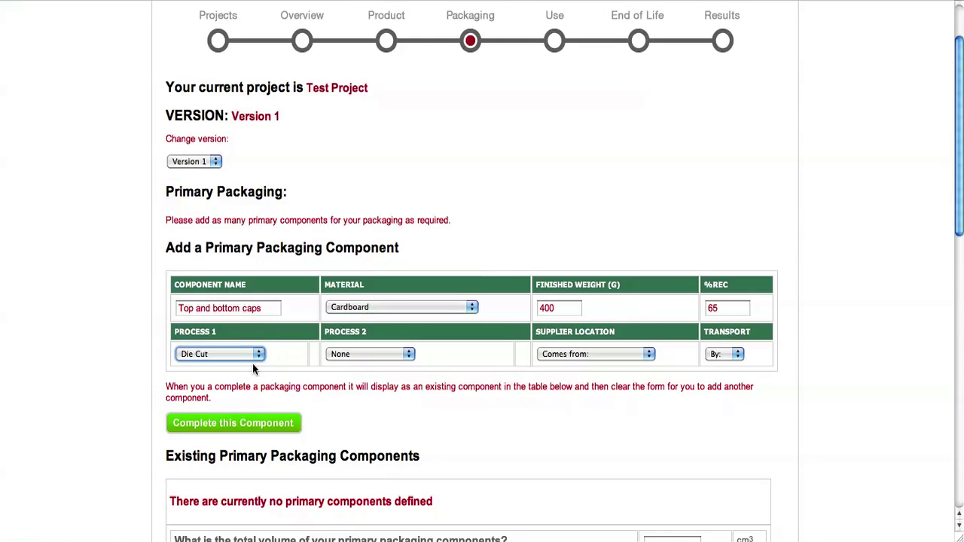
{"action": "left_click", "coordinate": [407, 354]}
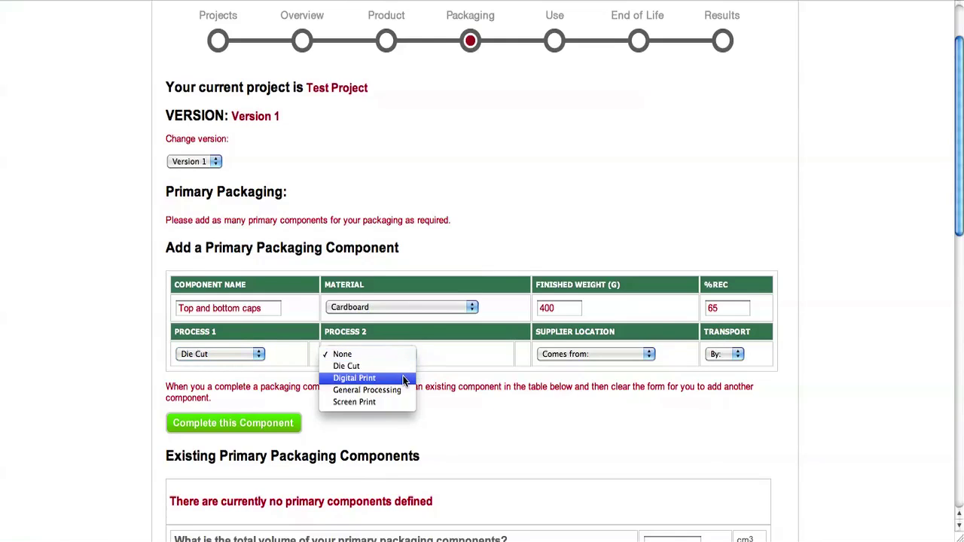
{"action": "left_click", "coordinate": [403, 379]}
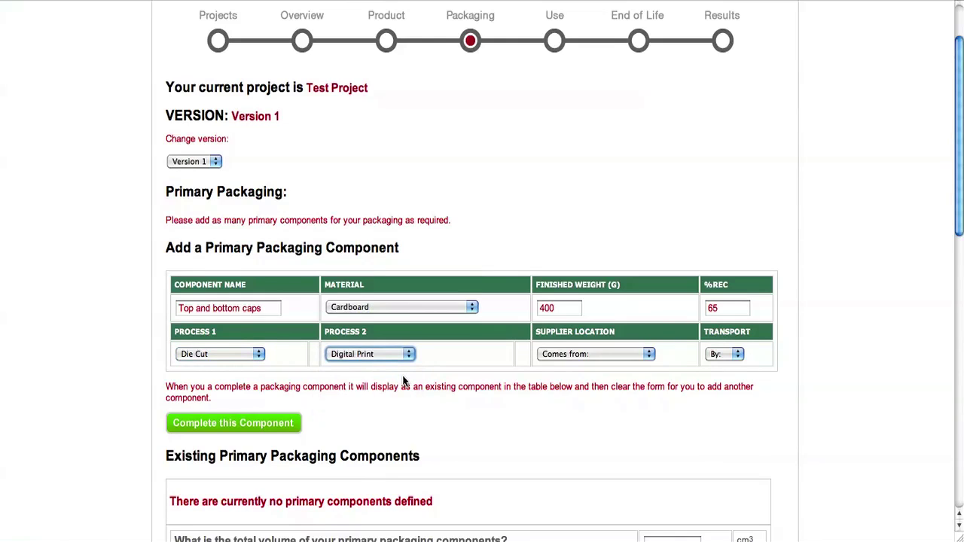
{"action": "left_click", "coordinate": [408, 353]}
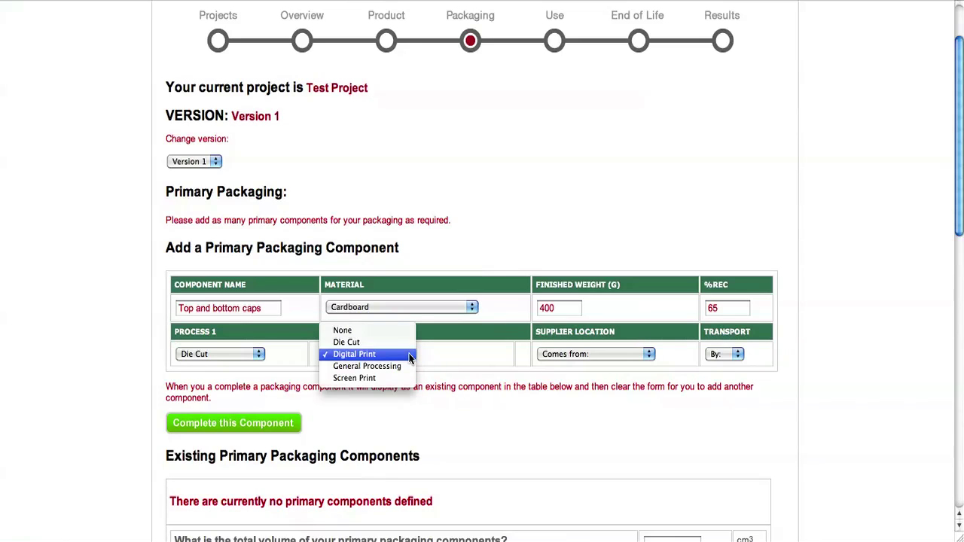
{"action": "left_click", "coordinate": [391, 333]}
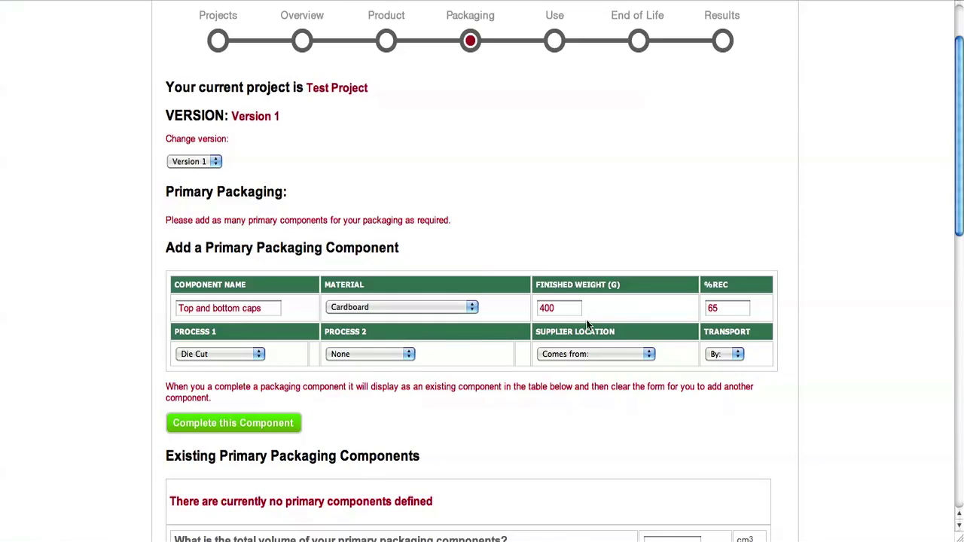
Choose UK as the supplier location and complete the primary packaging component
{"action": "left_click", "coordinate": [645, 357]}
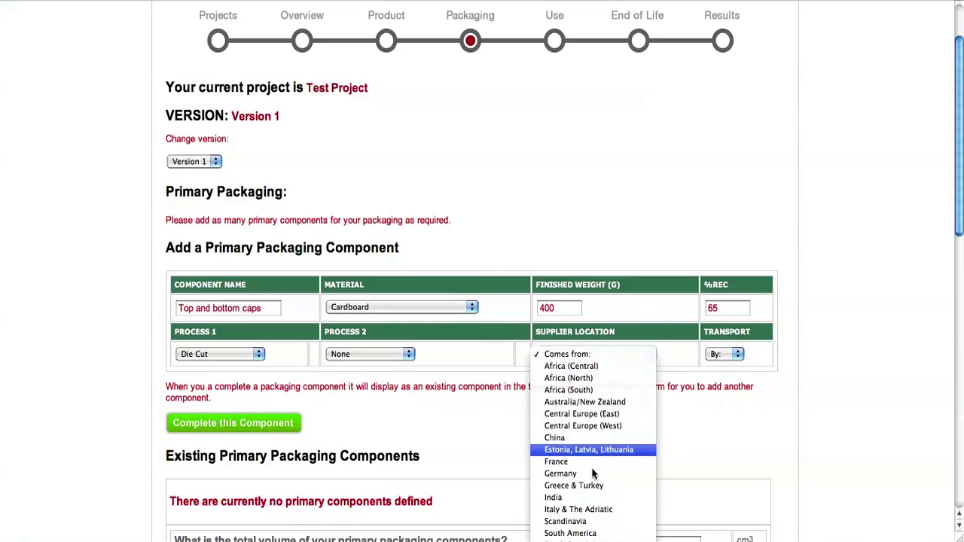
{"action": "scroll", "coordinate": [593, 437], "scroll_direction": "down", "scroll_amount": 2}
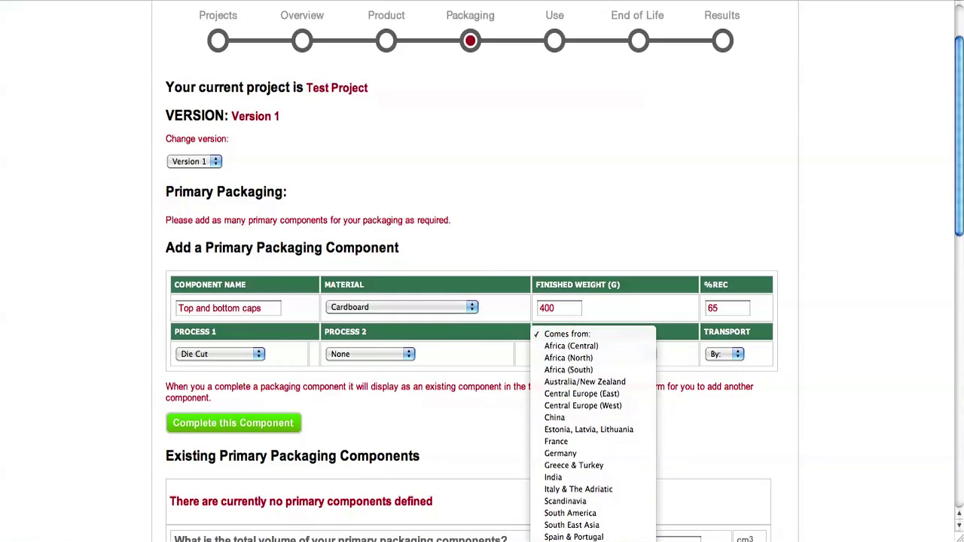
{"action": "left_click", "coordinate": [561, 541]}
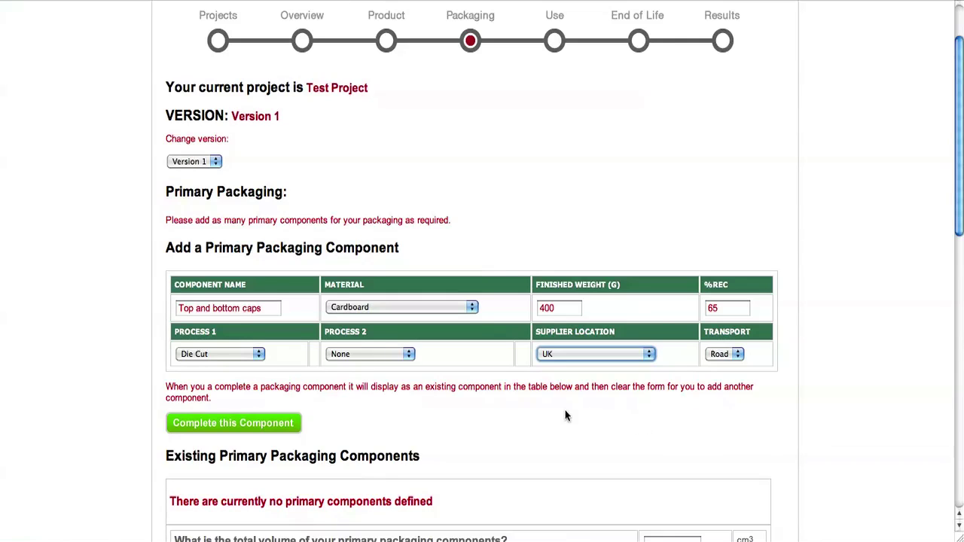
{"action": "left_click", "coordinate": [240, 424]}
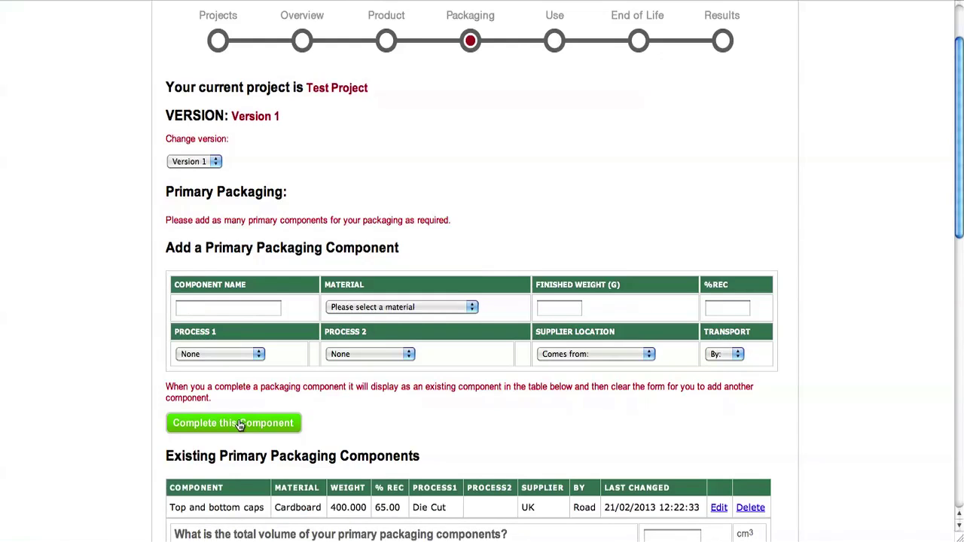
Set the total volume of the primary packaging components to 2000 cm3 and its number of uses to 1
{"action": "left_click_drag", "start_coordinate": [959, 210], "coordinate": [960, 275]}
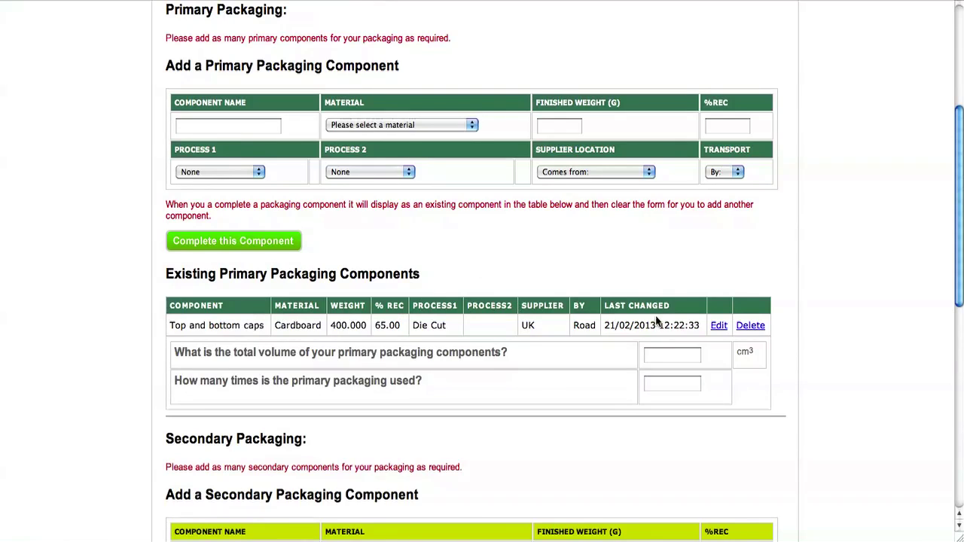
{"action": "left_click", "coordinate": [668, 362]}
{"action": "type", "text": "2000"}
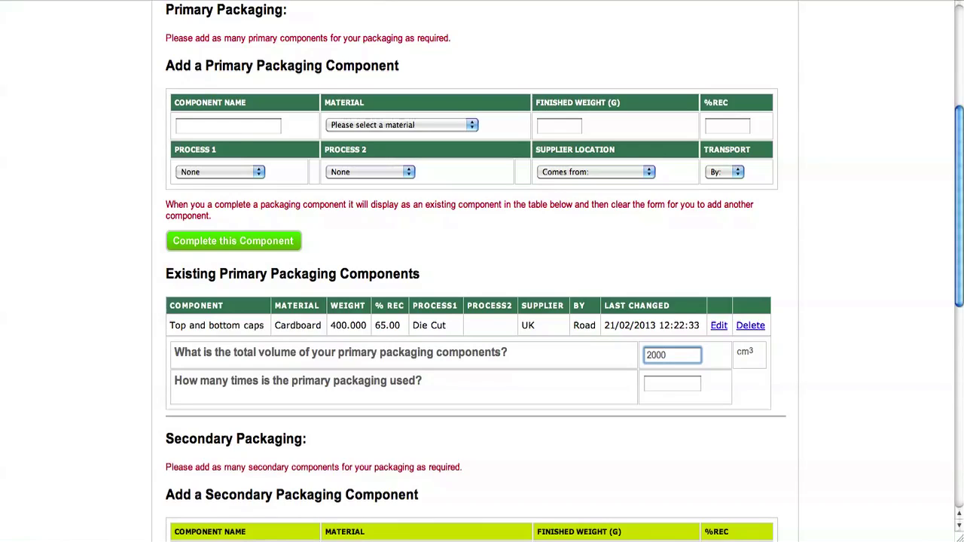
{"action": "left_click", "coordinate": [696, 383]}
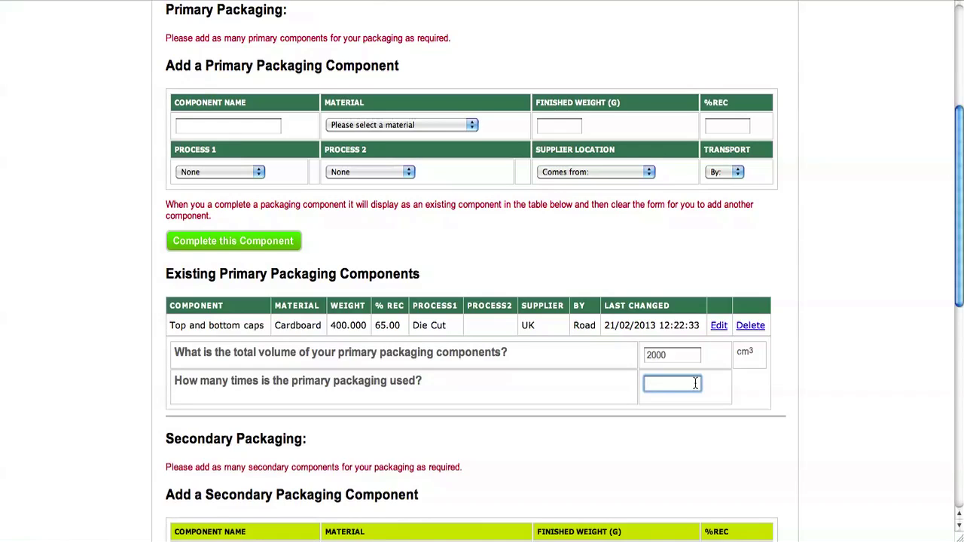
{"action": "type", "text": "1"}
{"action": "scroll", "coordinate": [962, 275], "scroll_direction": "down", "scroll_amount": 5}
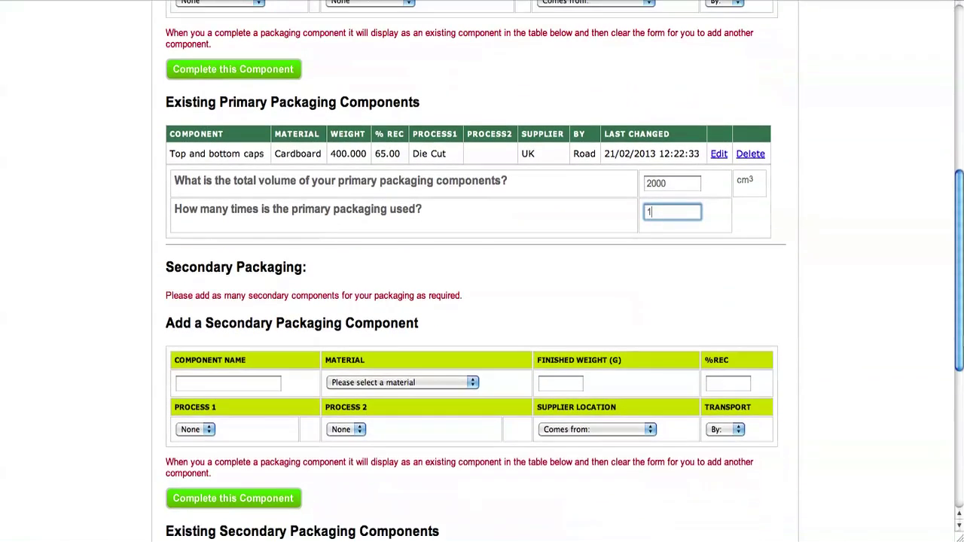
{"action": "scroll", "coordinate": [482, 271], "scroll_direction": "down", "scroll_amount": 3}
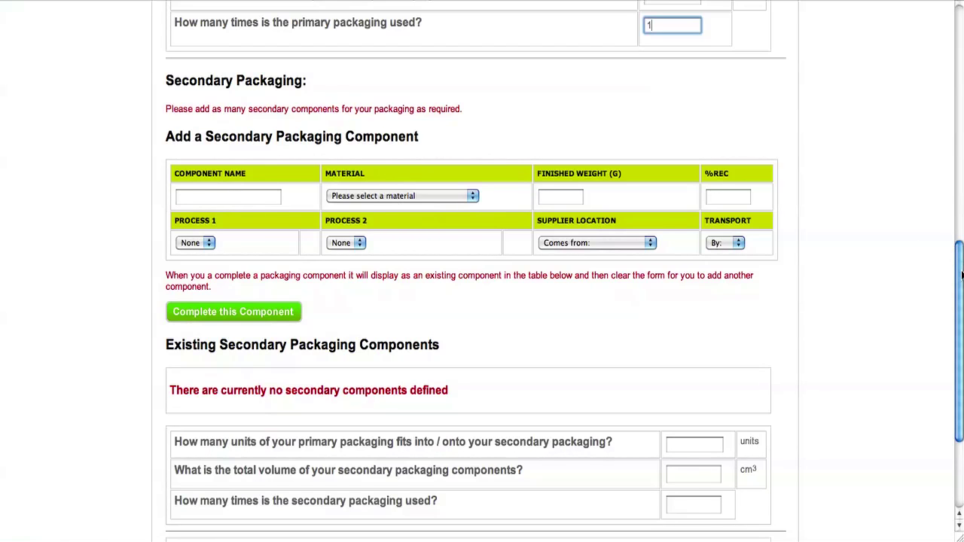
{"action": "scroll", "coordinate": [482, 301], "scroll_direction": "down", "scroll_amount": 5}
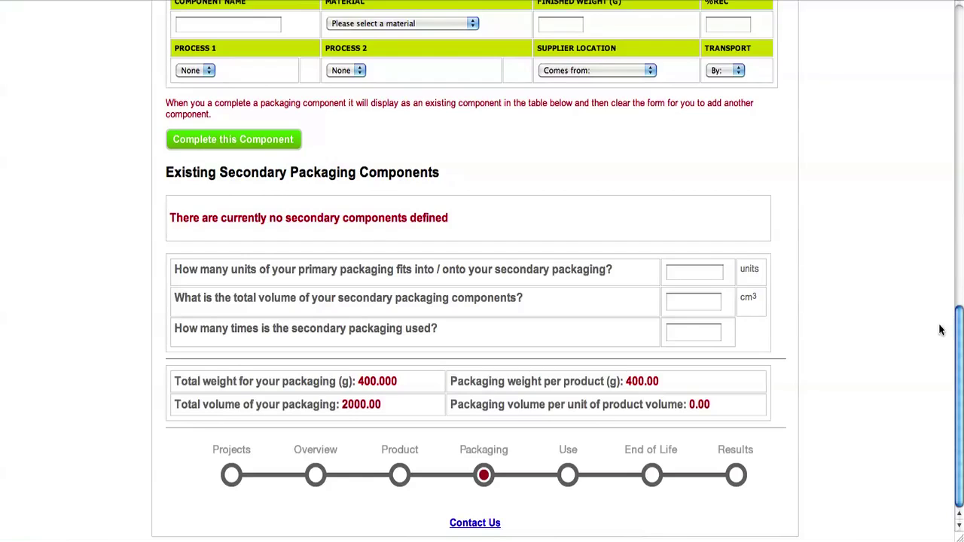
{"action": "left_click", "coordinate": [705, 273]}
{"action": "type", "text": "10"}
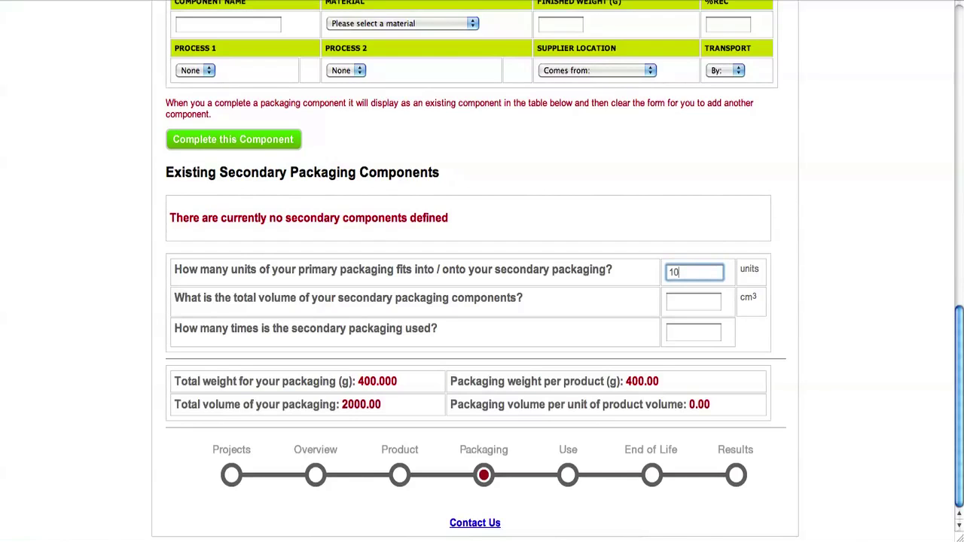
{"action": "key", "text": "BackSpace"}
{"action": "key", "text": "BackSpace"}
Open the total volume of the secondary packaging components for entry
{"action": "left_click", "coordinate": [701, 302]}
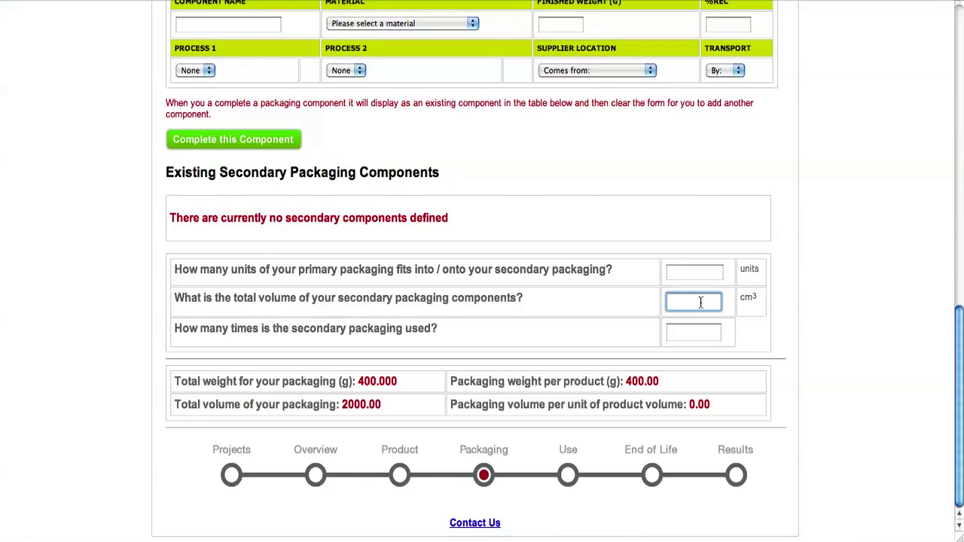